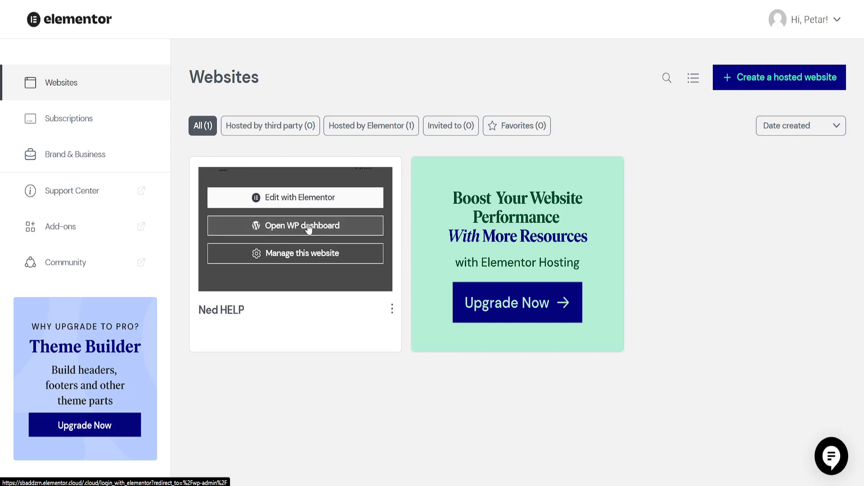
Step: Open the WordPress dashboard of the Ned HELP website and go to its menu management page
left_click(282, 228)
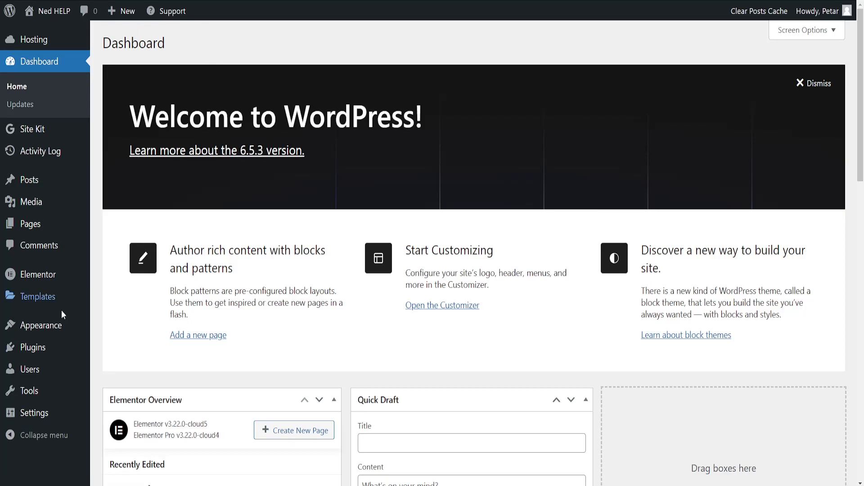
mouse_move(44, 329)
left_click(122, 382)
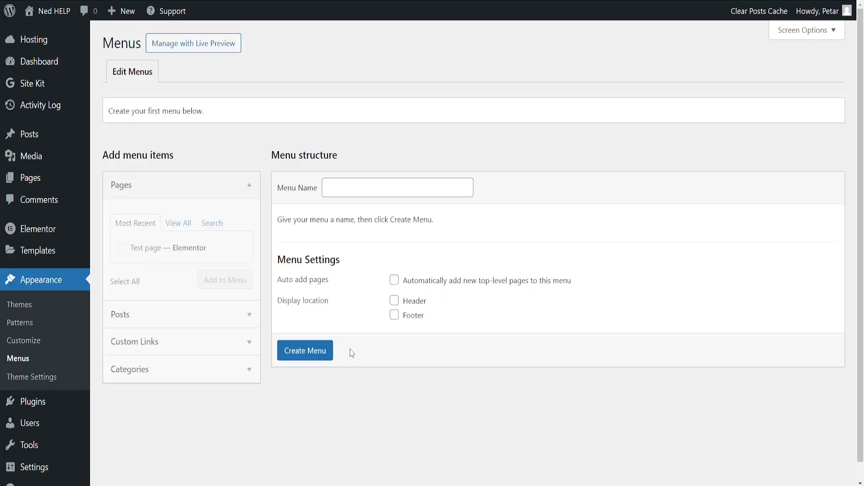
Step: Create a menu named Tutorial Menu that automatically adds new top-level pages
left_click(336, 191)
type("Tutorial Menu")
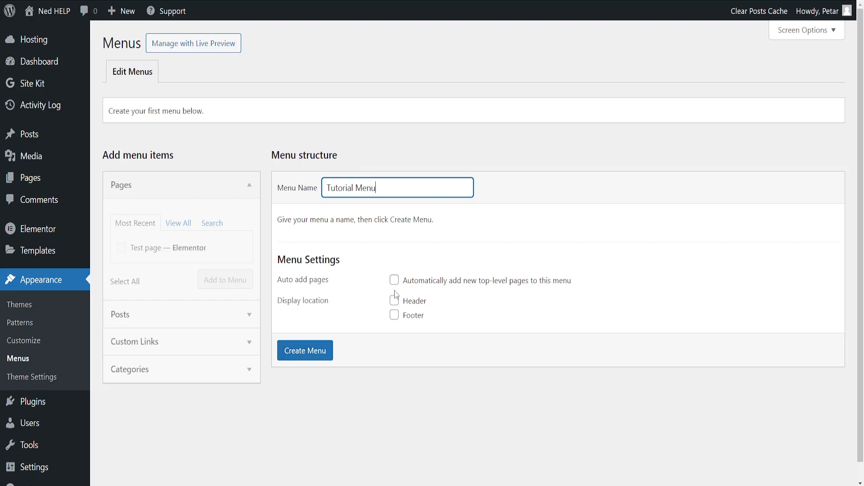
left_click_drag(482, 288, 538, 288)
left_click(438, 286)
left_click(315, 351)
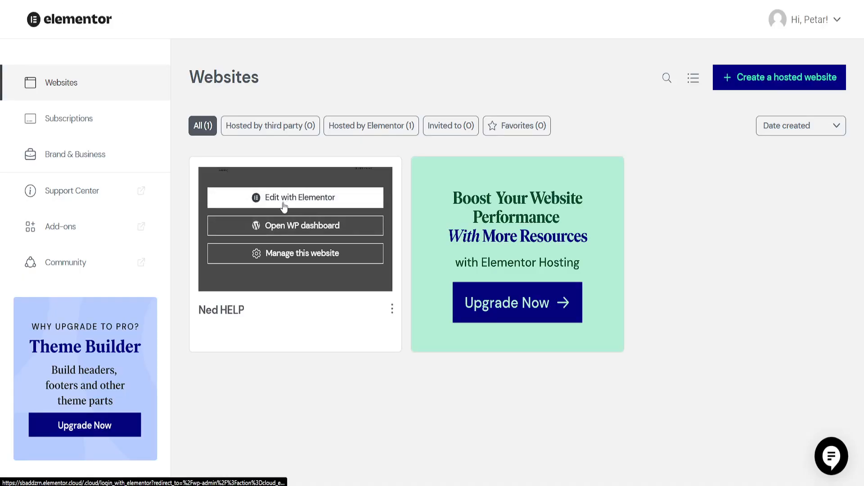
Step: Open the Ned HELP website in the Elementor editor and add a page named Abous Us, saving the pending changes
left_click(304, 202)
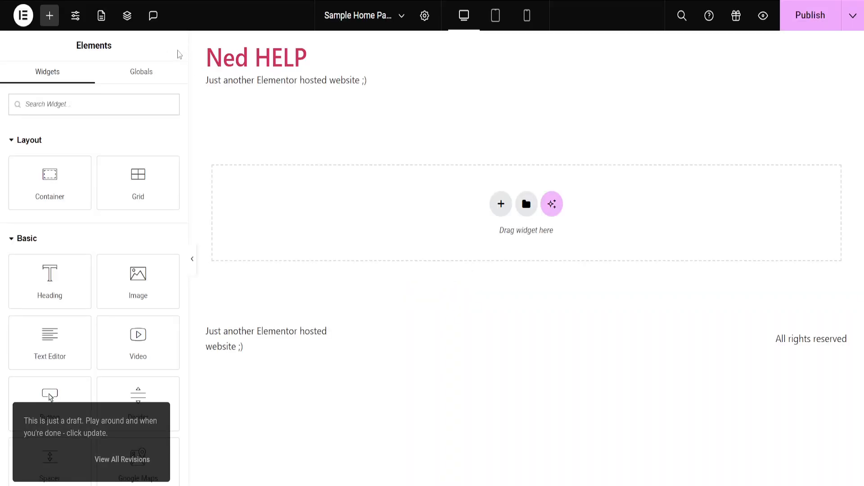
left_click(102, 18)
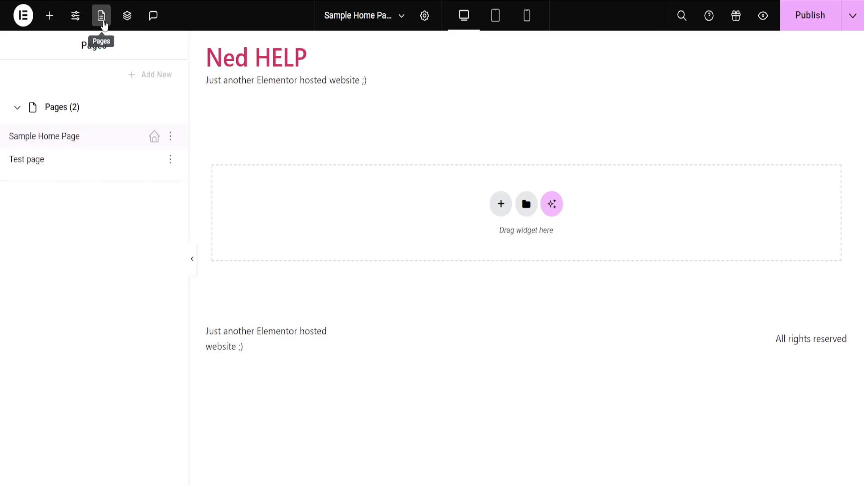
left_click(155, 75)
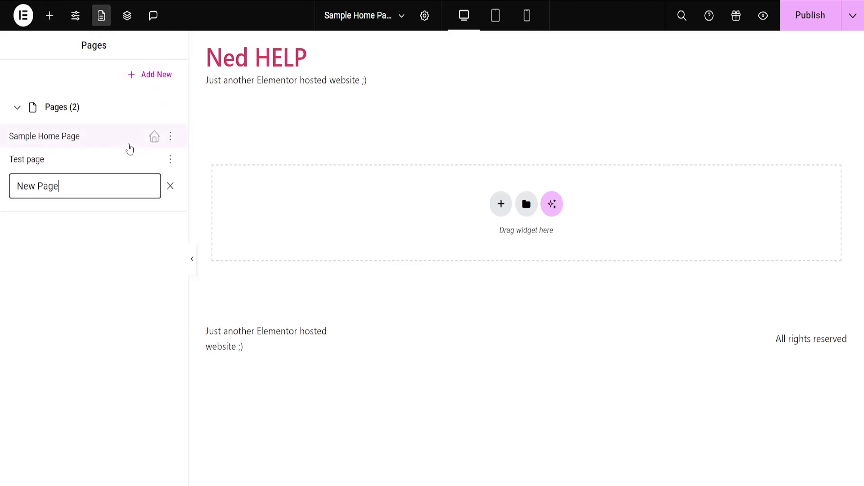
key("ctrl+a")
type("Abous")
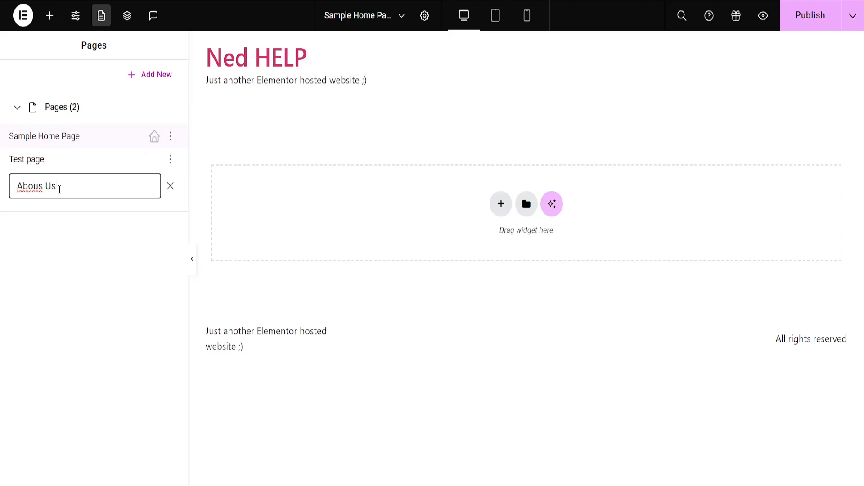
key("Return")
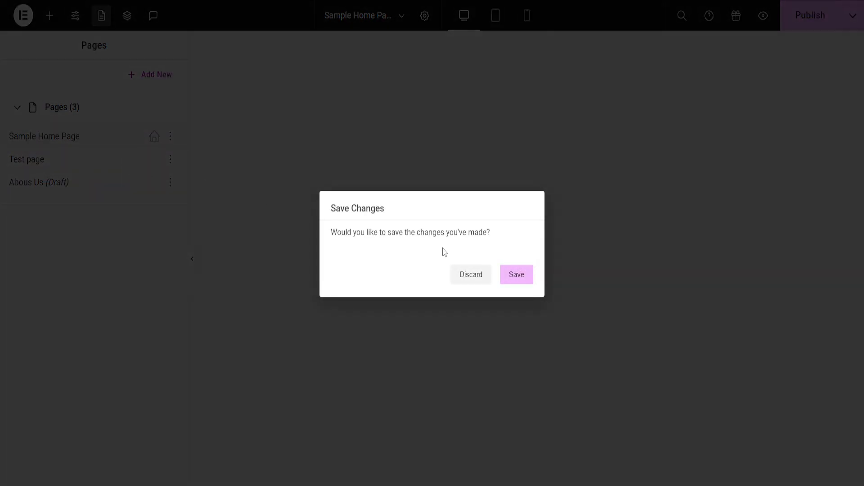
left_click(517, 275)
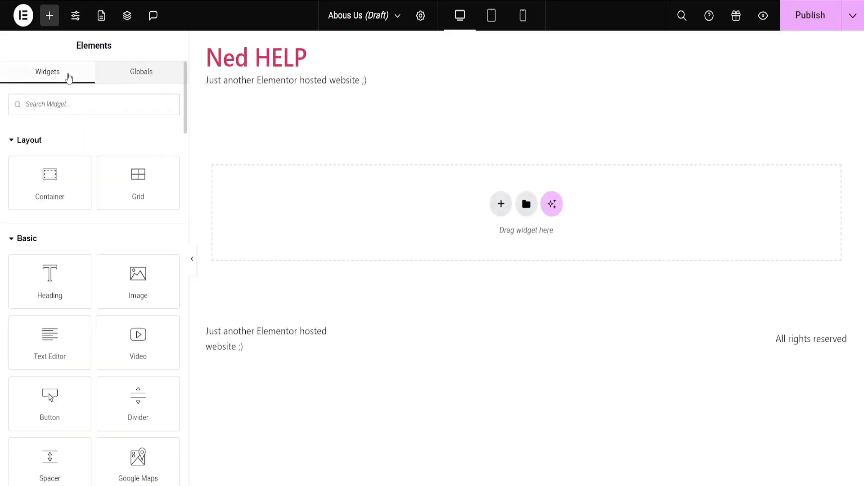
Step: Add another new page named Contact Us to the website
left_click(102, 18)
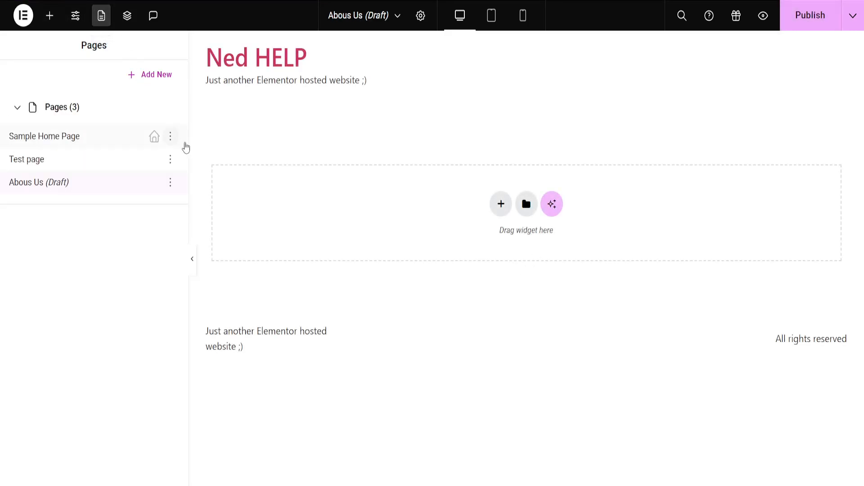
left_click(170, 183)
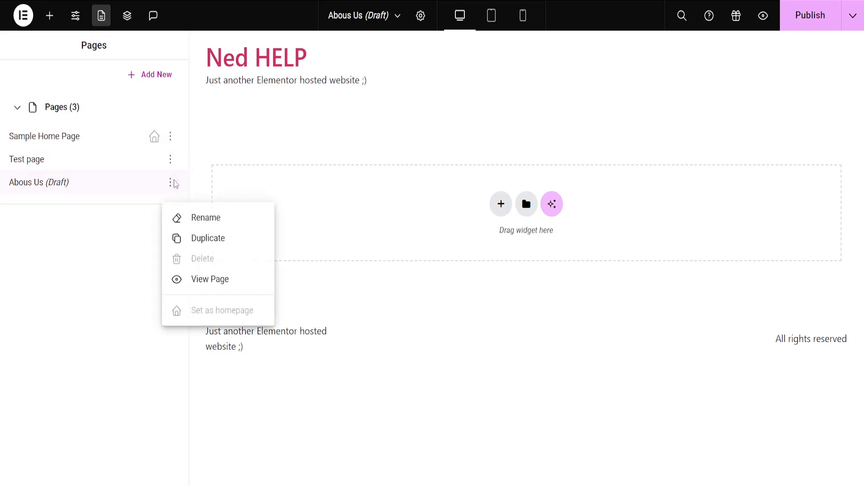
left_click(150, 233)
left_click(155, 75)
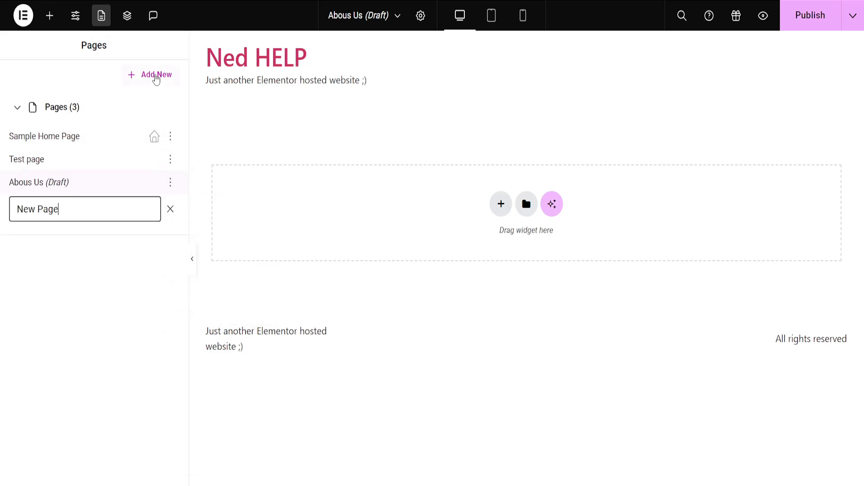
triple_click(88, 205)
type("Contact Us")
key("Return")
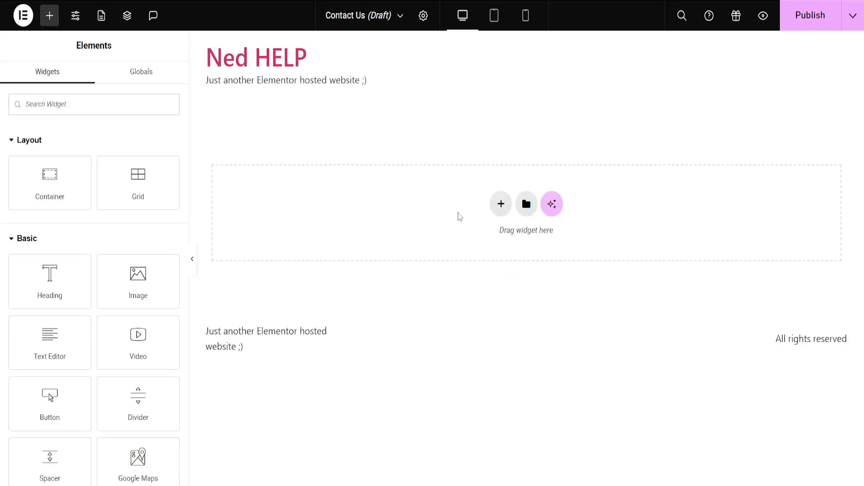
Step: Try to save the Contact Us page as a draft
left_click(848, 20)
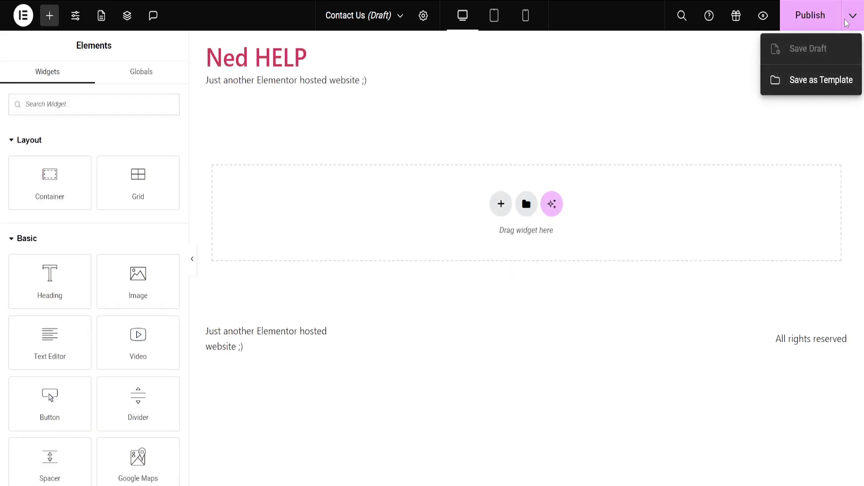
left_click(809, 49)
left_click(846, 26)
left_click(801, 51)
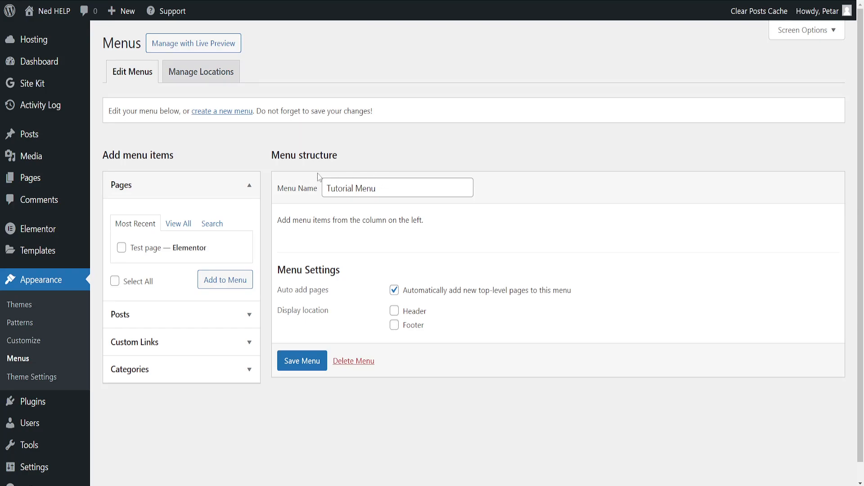
Step: Check the full list of pages that can be added to Tutorial Menu in WordPress
left_click(179, 223)
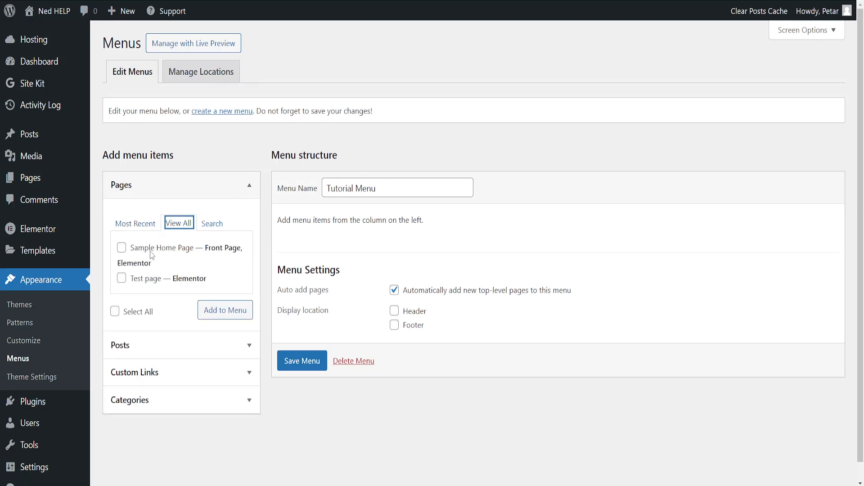
left_click(212, 223)
left_click(179, 224)
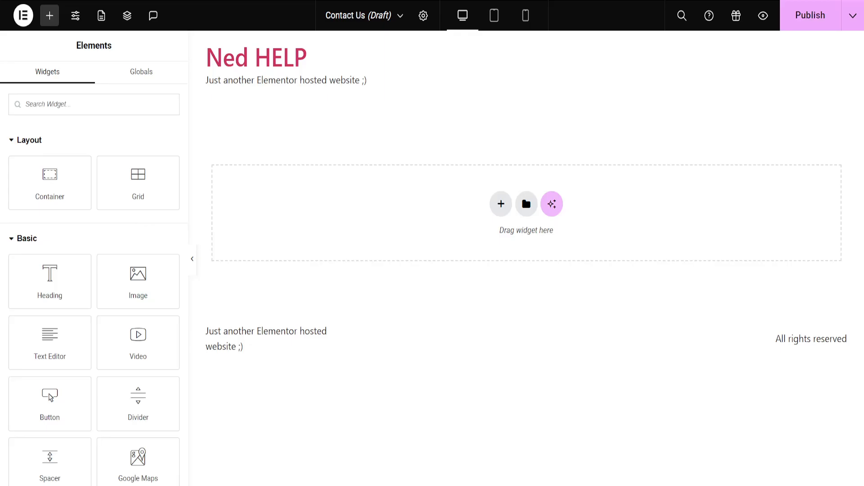
Step: Open the Abous Us page in the Elementor editor and bring up the structure choices for a new container
left_click(102, 20)
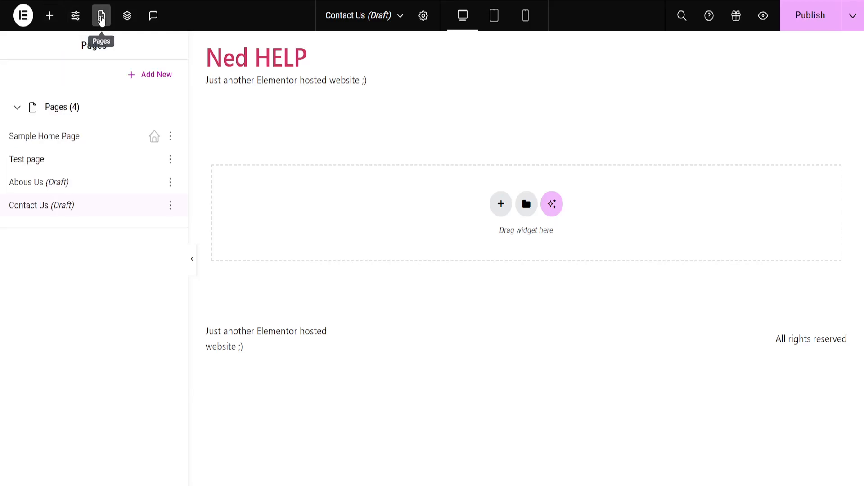
left_click(54, 181)
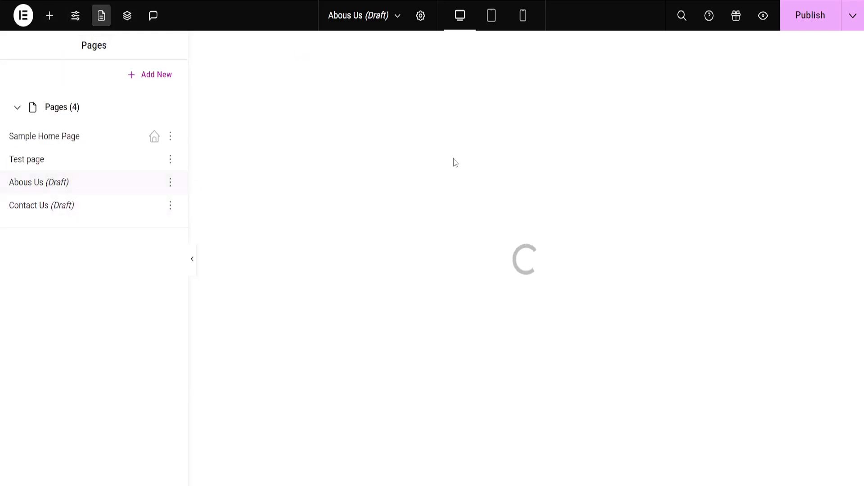
left_click(392, 16)
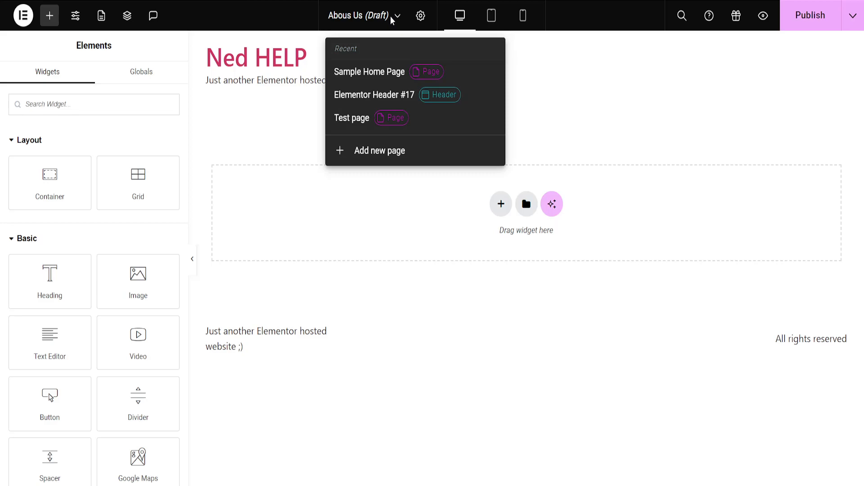
left_click(275, 131)
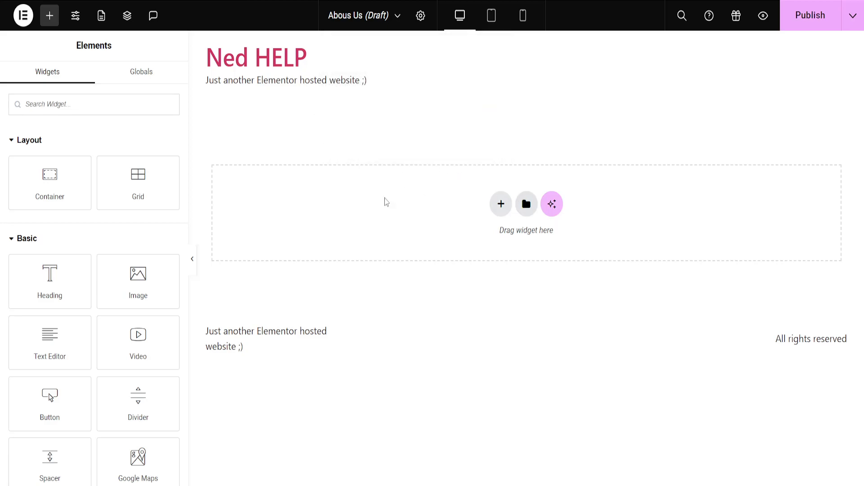
left_click(501, 204)
left_click(504, 245)
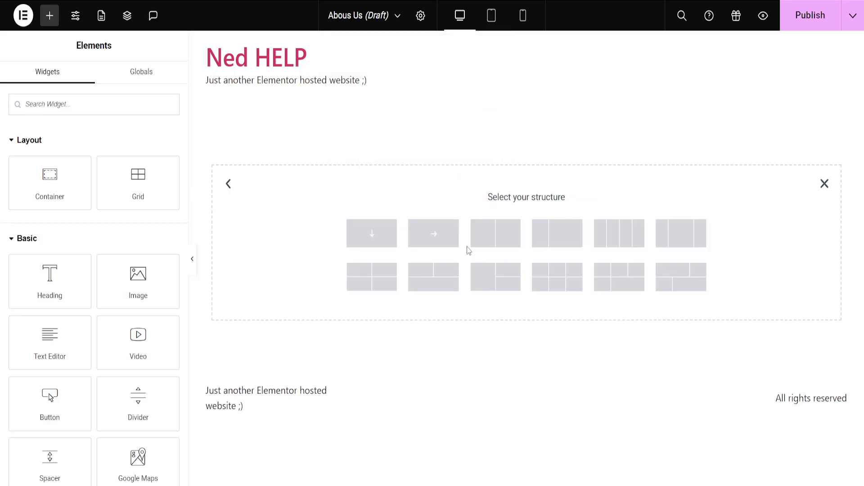
left_click(853, 15)
left_click(571, 186)
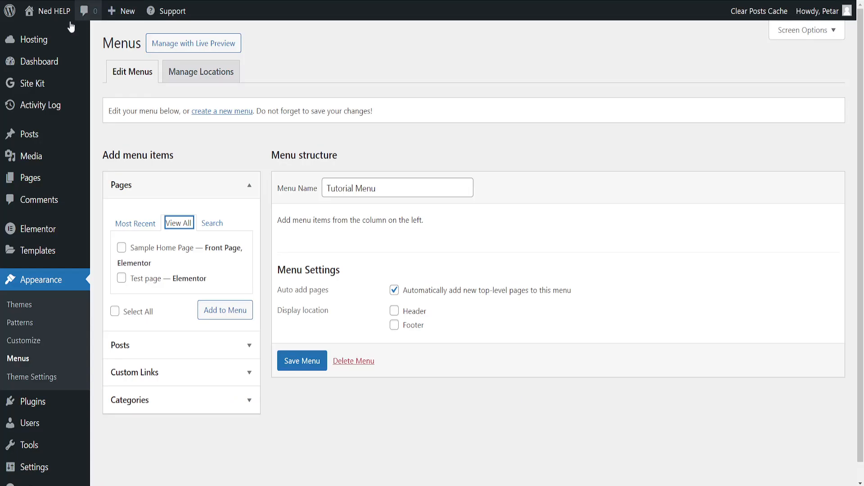
Step: Return to the WordPress menu page and add the recent page Test page to Tutorial Menu
left_click(140, 223)
left_click(304, 130)
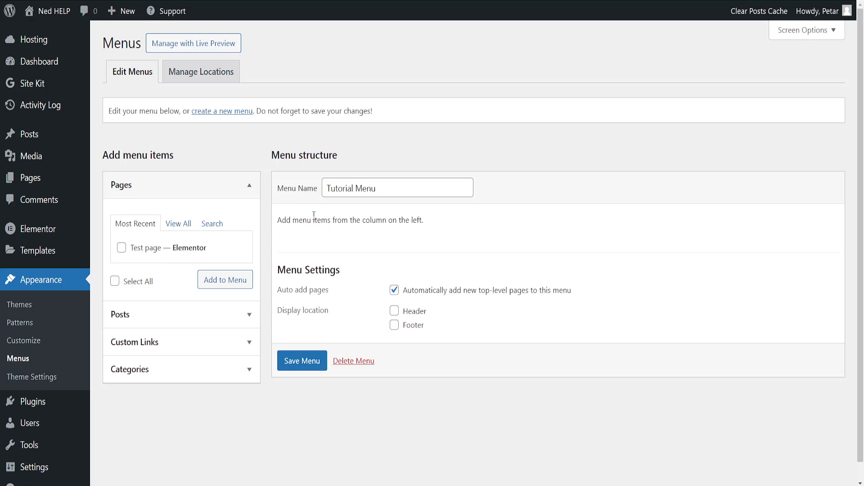
left_click_drag(337, 189, 390, 187)
double_click(391, 187)
left_click(122, 248)
left_click(226, 280)
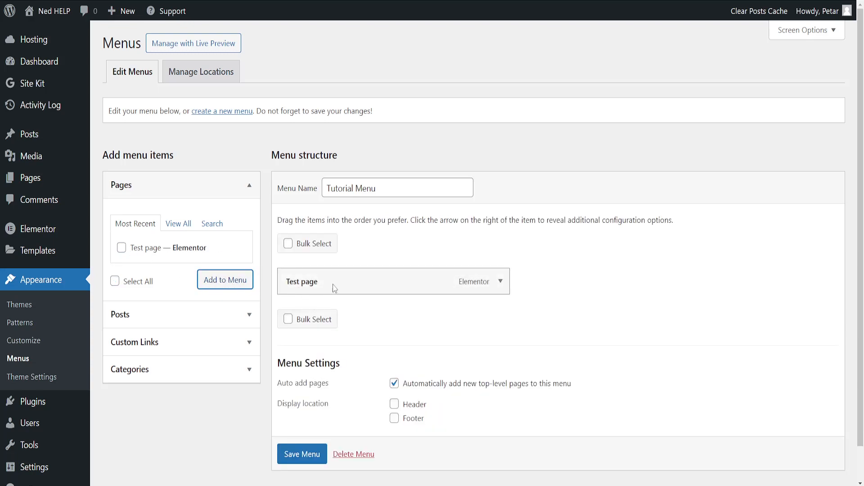
Step: Check the settings of the Test page menu item and save Tutorial Menu
left_click(499, 283)
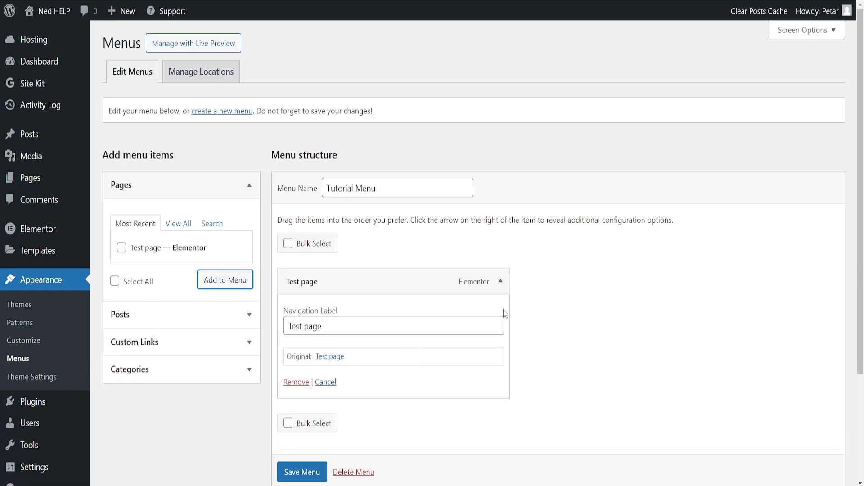
left_click(501, 282)
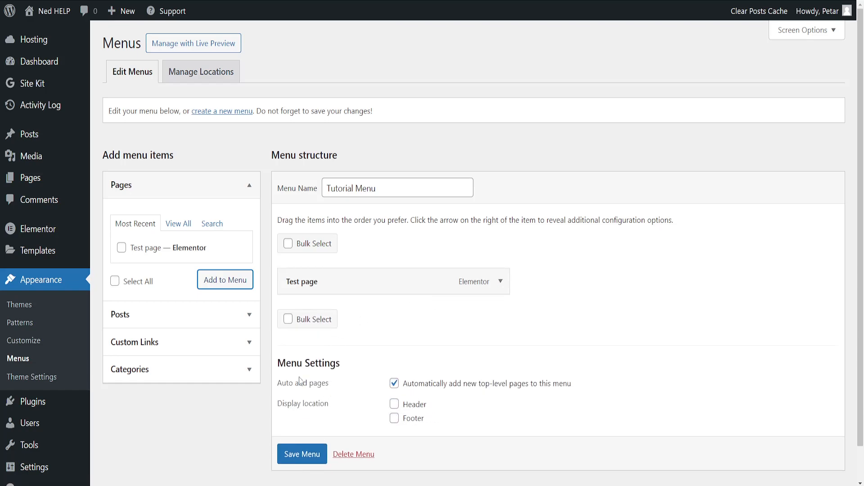
left_click(302, 454)
scroll(302, 454, "down", 1)
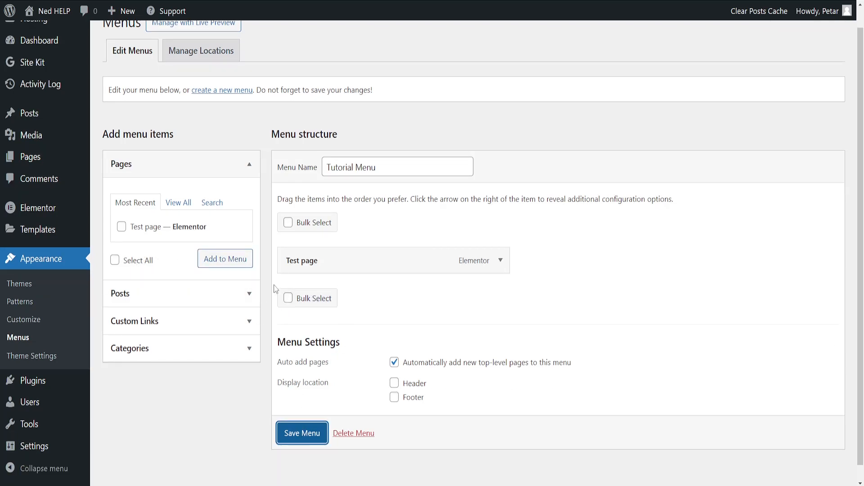
left_click(298, 432)
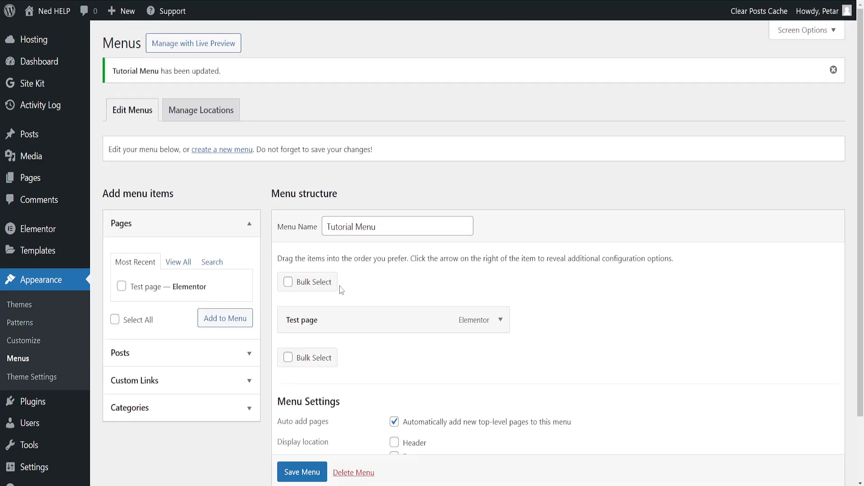
Step: Add a second Abous Us item to Tutorial Menu and try to reorder the menu's Abous Us items
scroll(250, 314, "down", 1)
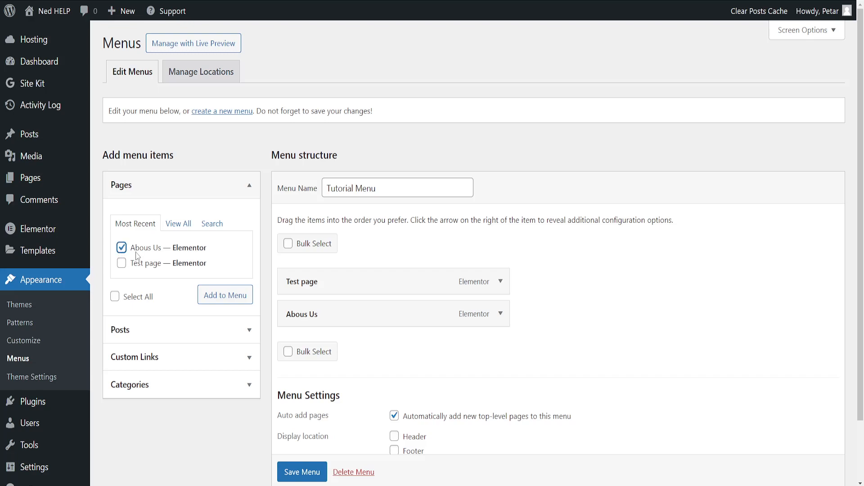
left_click(234, 304)
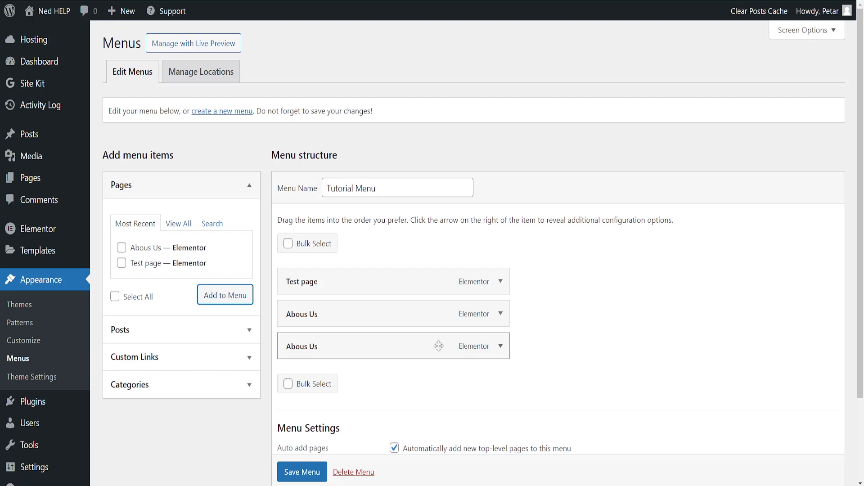
scroll(336, 305, "down", 1)
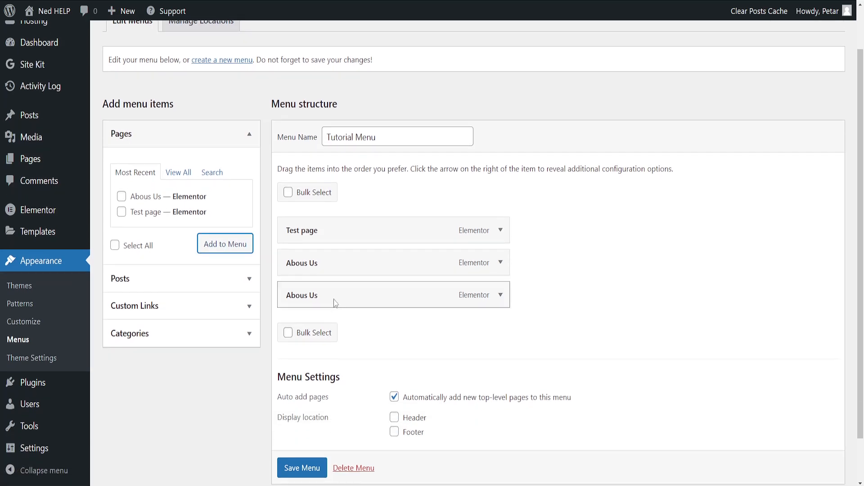
left_click_drag(358, 263, 336, 253)
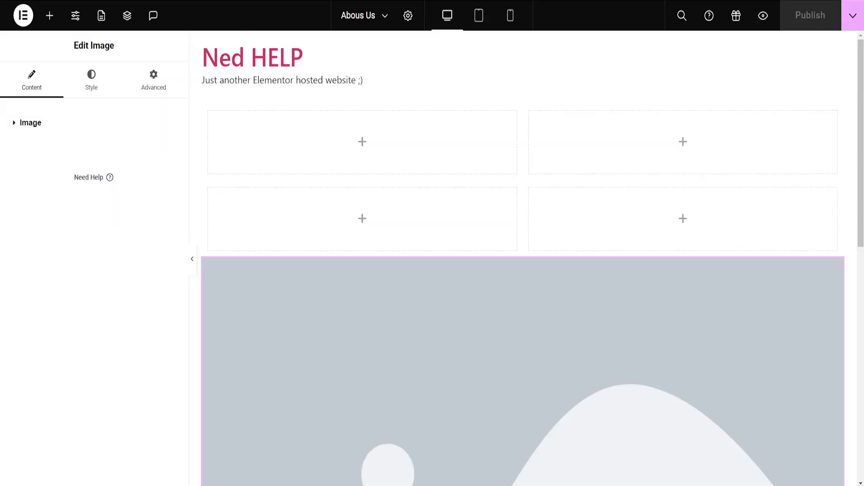
Step: Search the widgets for "word" and add the WordPress Menu widget below the image on the Abous Us page
left_click(50, 18)
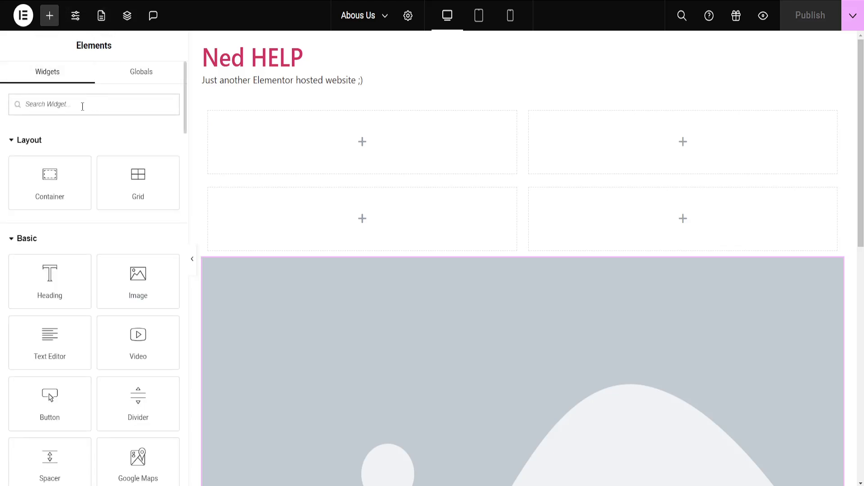
type("word")
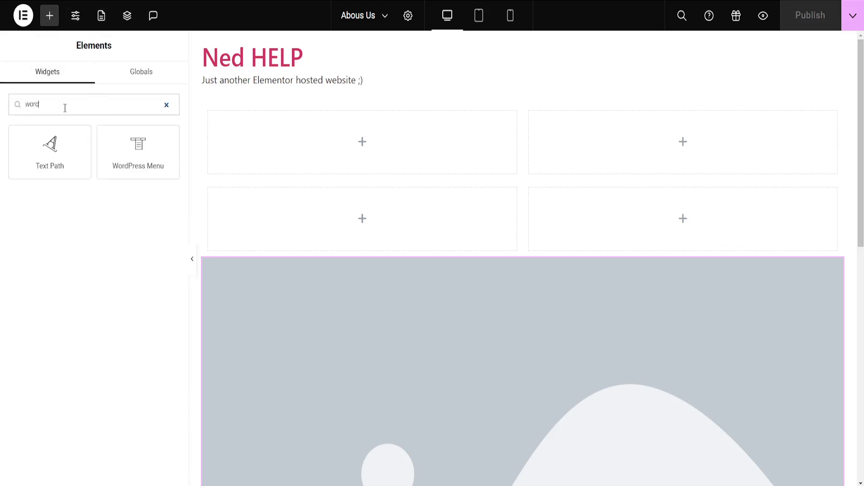
left_click(136, 160)
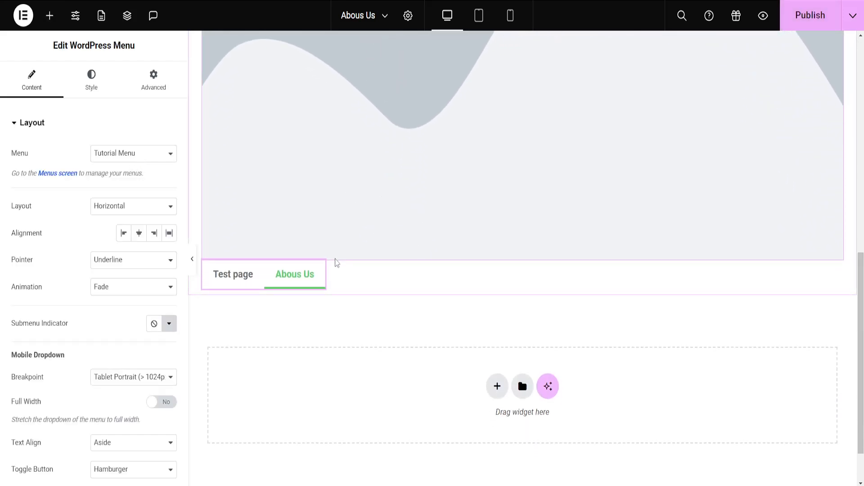
left_click_drag(259, 276, 325, 285)
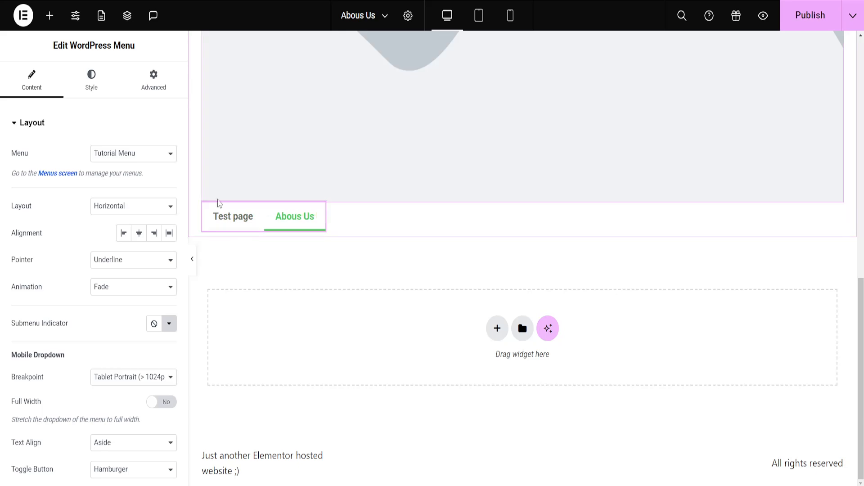
left_click_drag(12, 173, 138, 174)
left_click(138, 173)
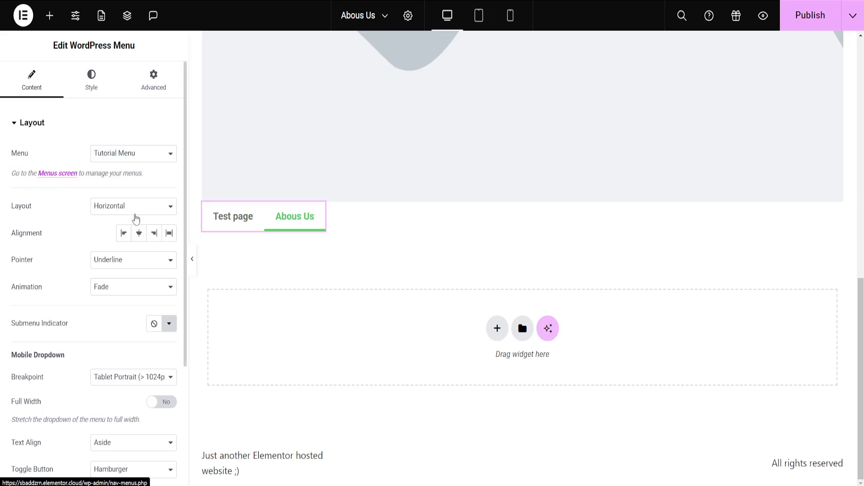
Step: Check the recommended submenu indicator icons in the icon library and set the menu widget's Submenu Indicator to none
scroll(109, 302, "down", 2)
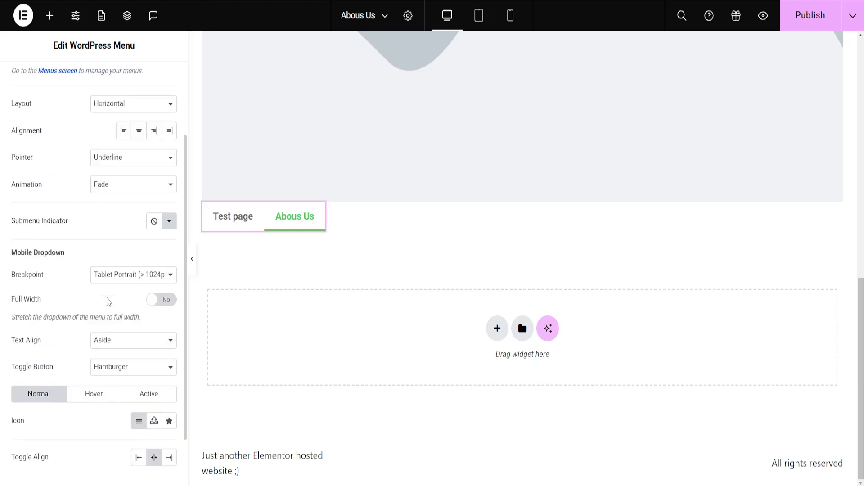
left_click(168, 222)
left_click(72, 278)
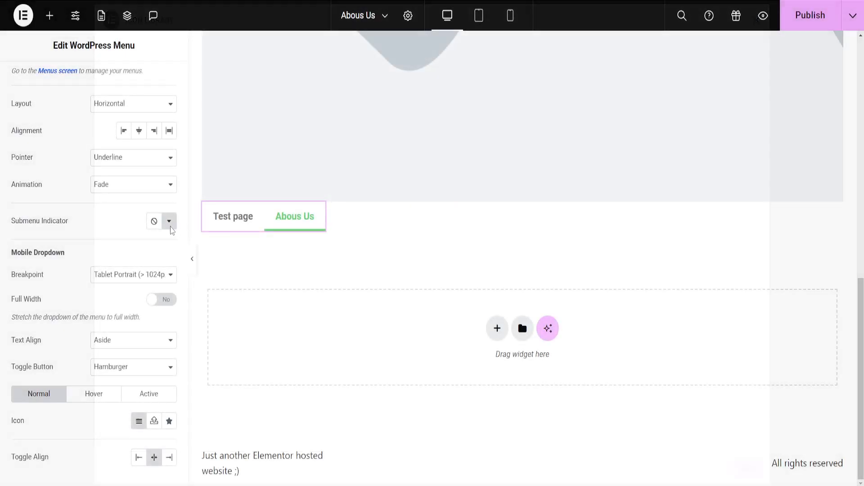
left_click(168, 222)
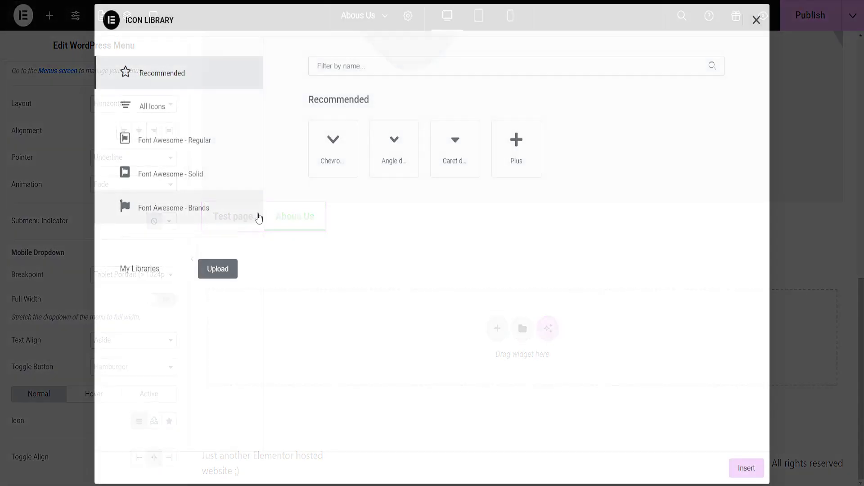
left_click(455, 148)
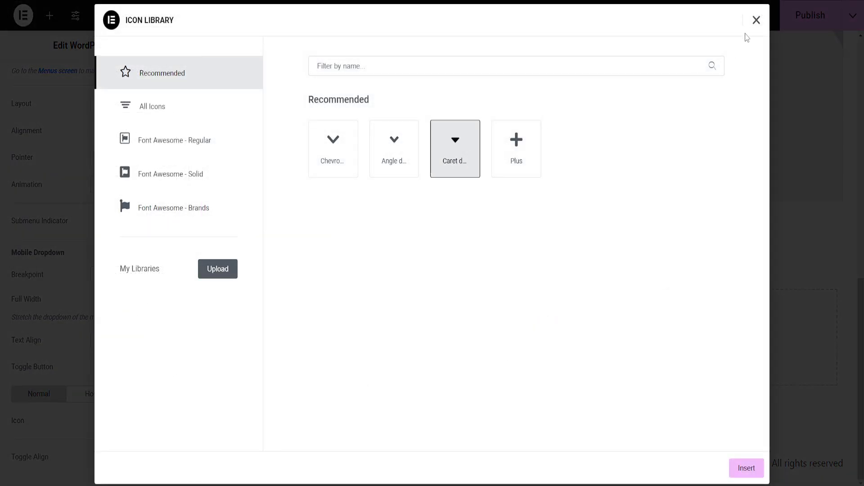
left_click(756, 20)
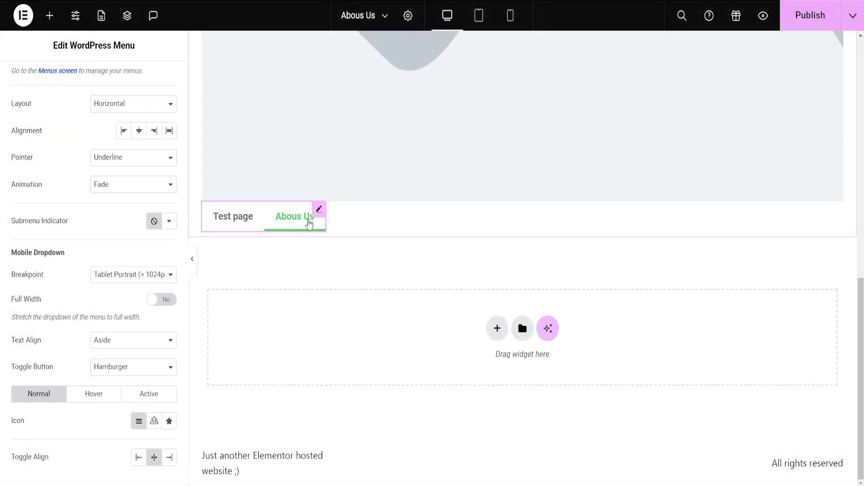
scroll(112, 276, "down", 3)
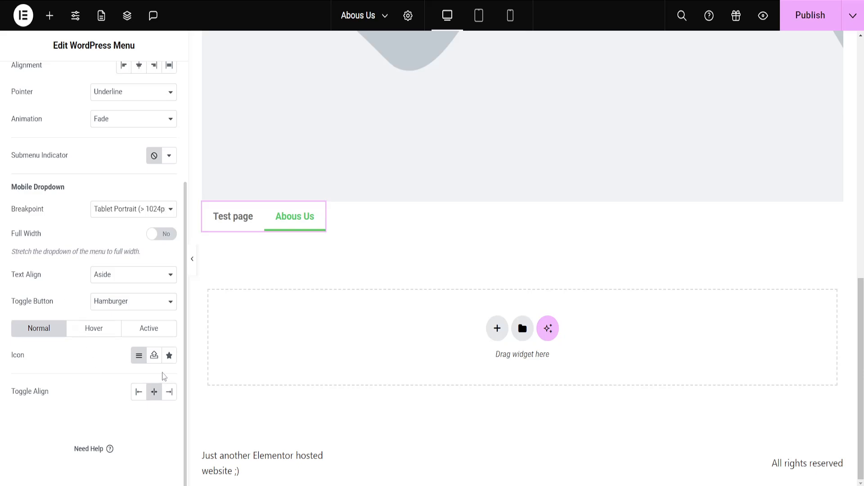
scroll(114, 380, "up", 5)
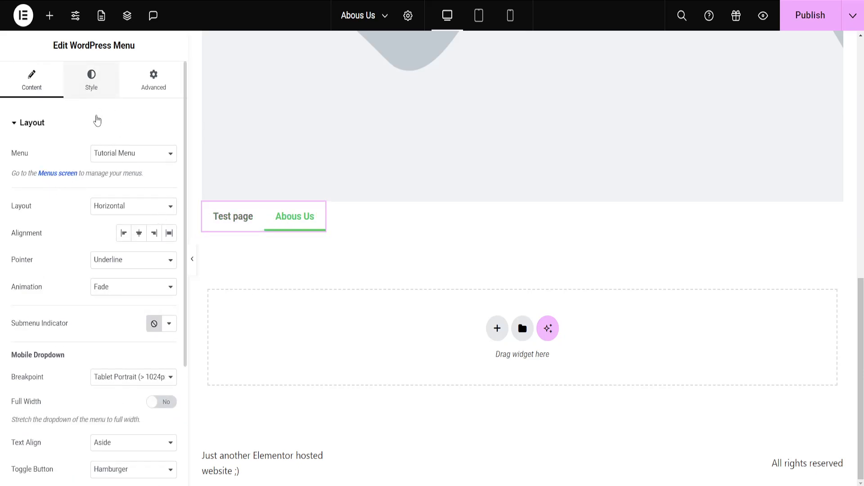
scroll(165, 175, "down", 1)
scroll(164, 189, "up", 1)
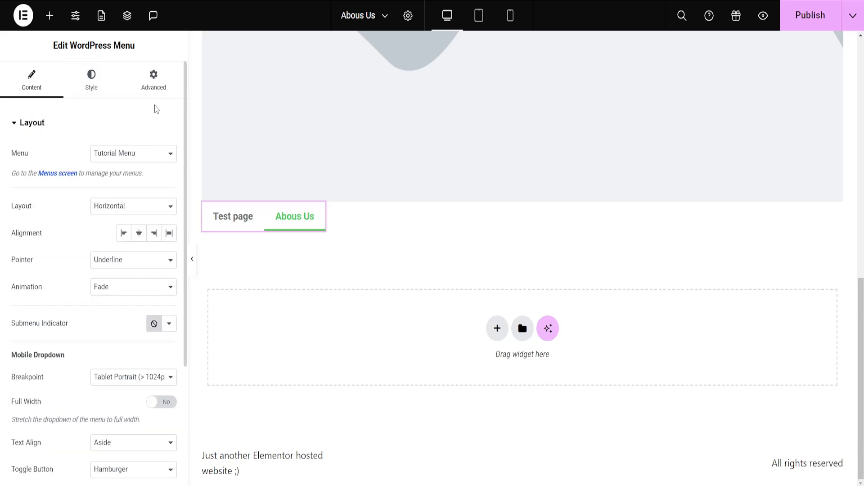